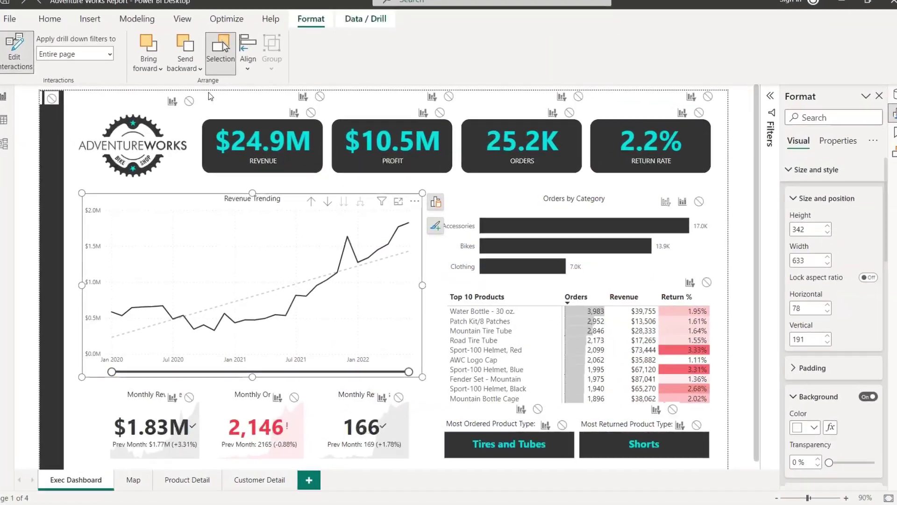
- Clear the month selection on the canvas so the KPI cards show full totals
click(387, 243)
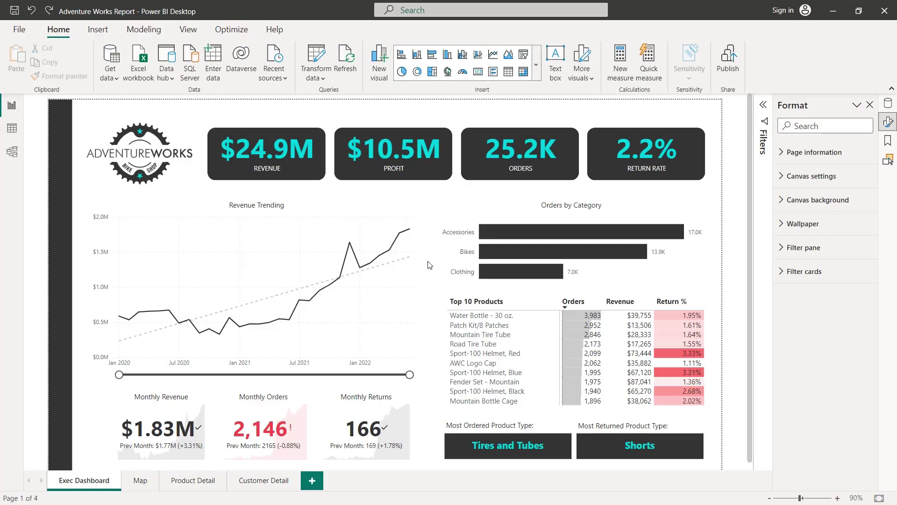
- Turn on Edit interactions for the Revenue Trending chart and test it on one month
click(201, 212)
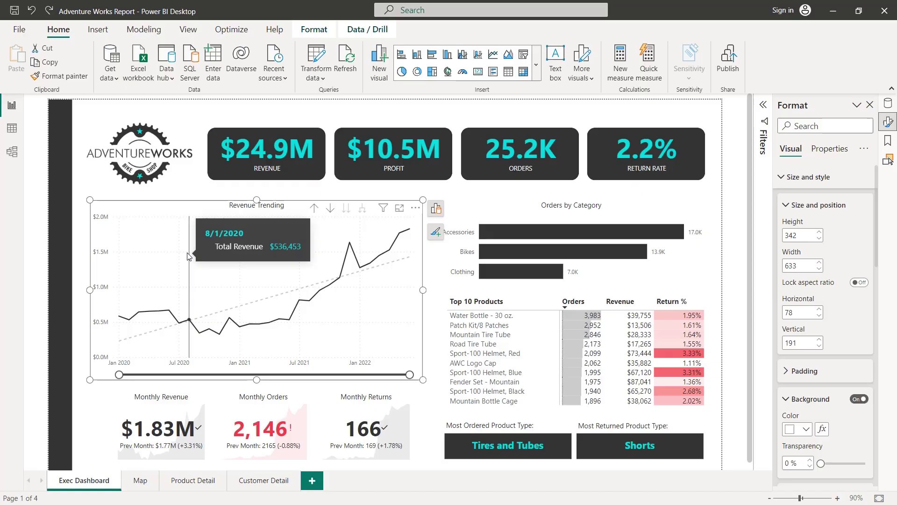
click(314, 29)
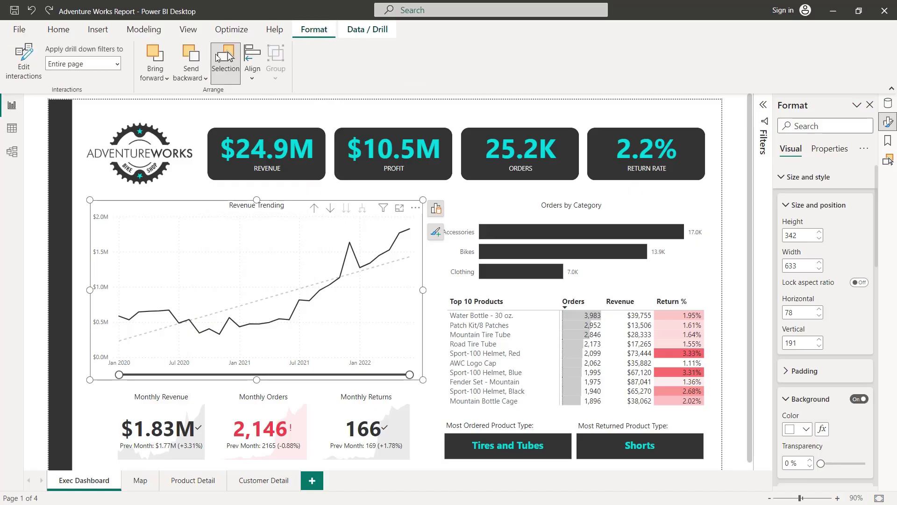
click(28, 59)
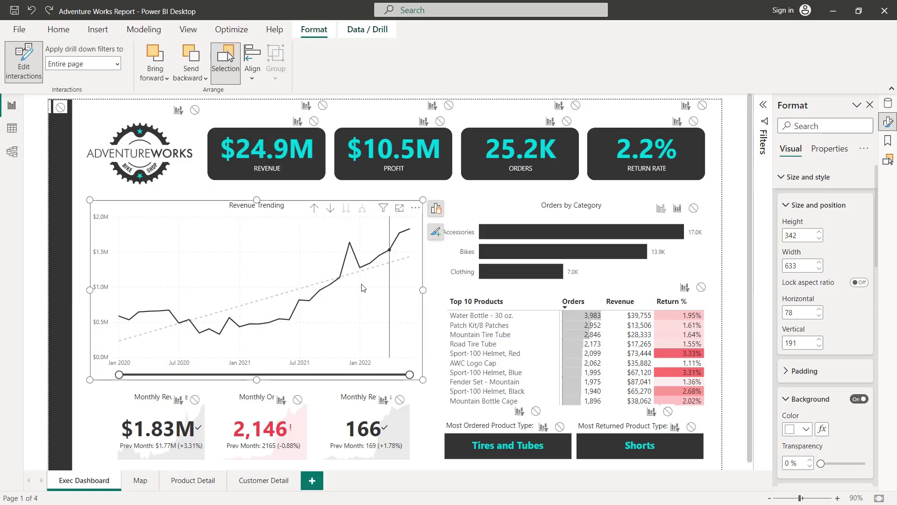
click(349, 243)
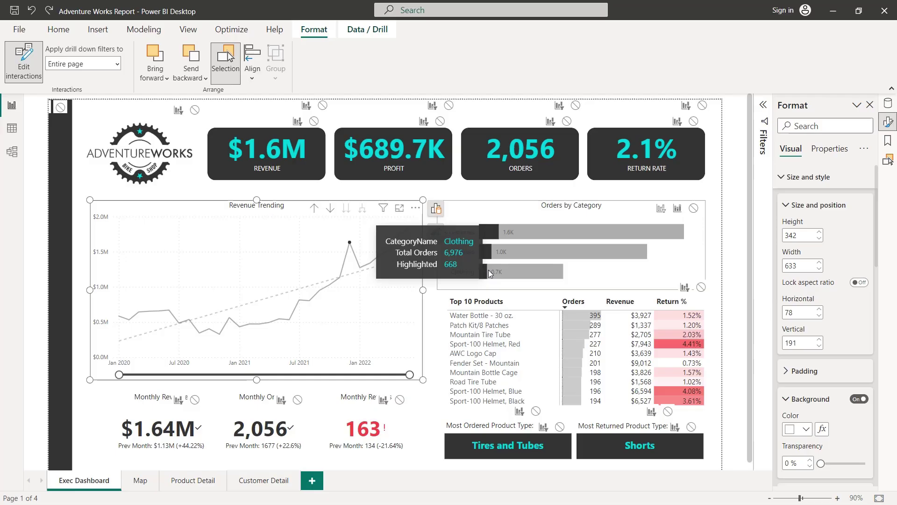
mouse_move(383, 255)
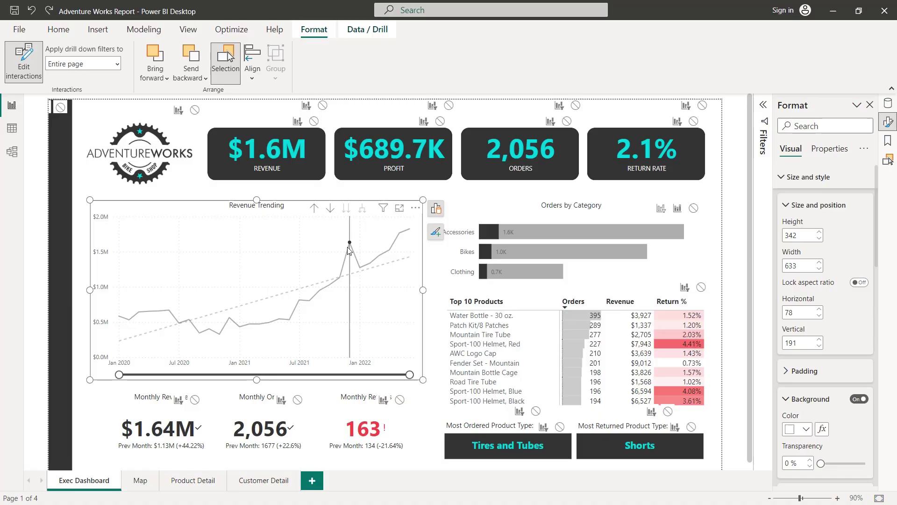
- Set Orders by Category to Filter for the trend chart, testing March, April and other months
click(382, 256)
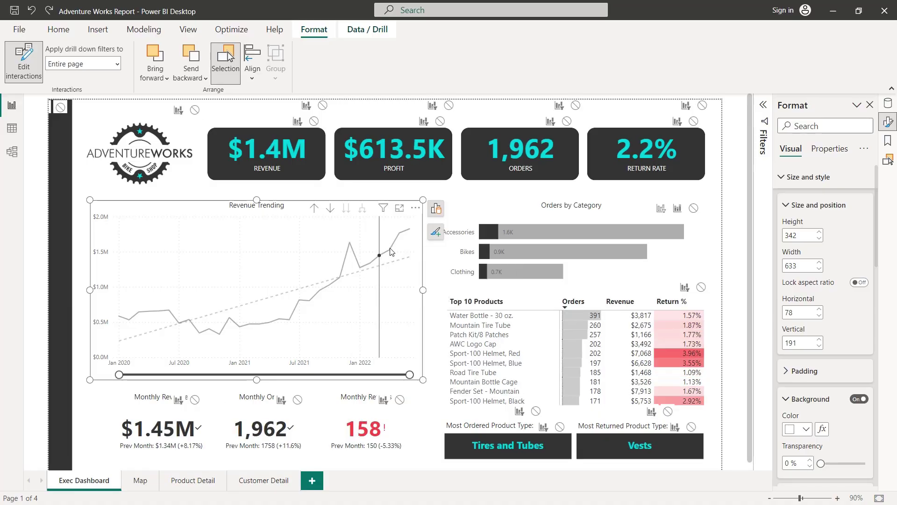
click(395, 248)
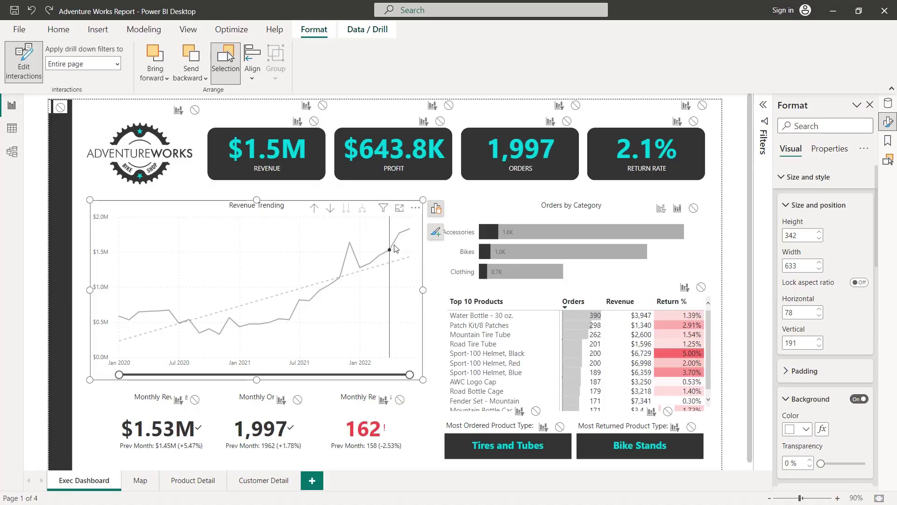
click(661, 210)
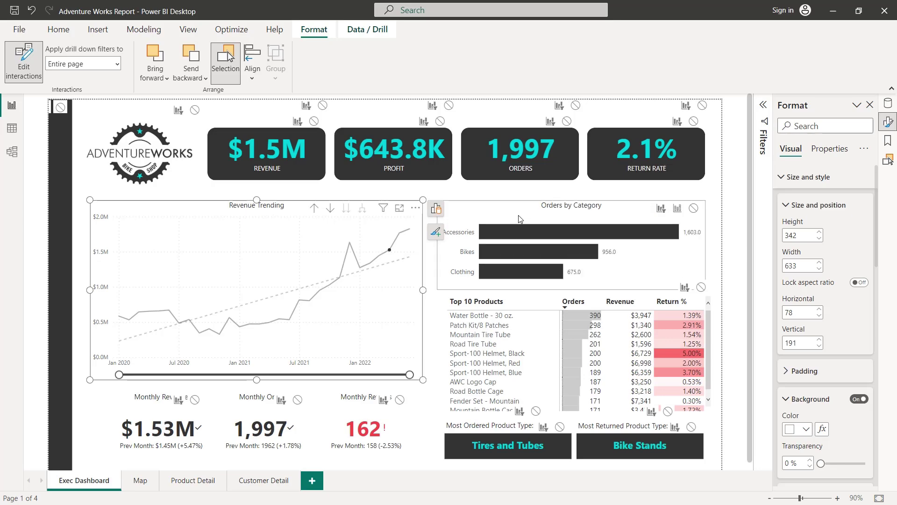
click(349, 245)
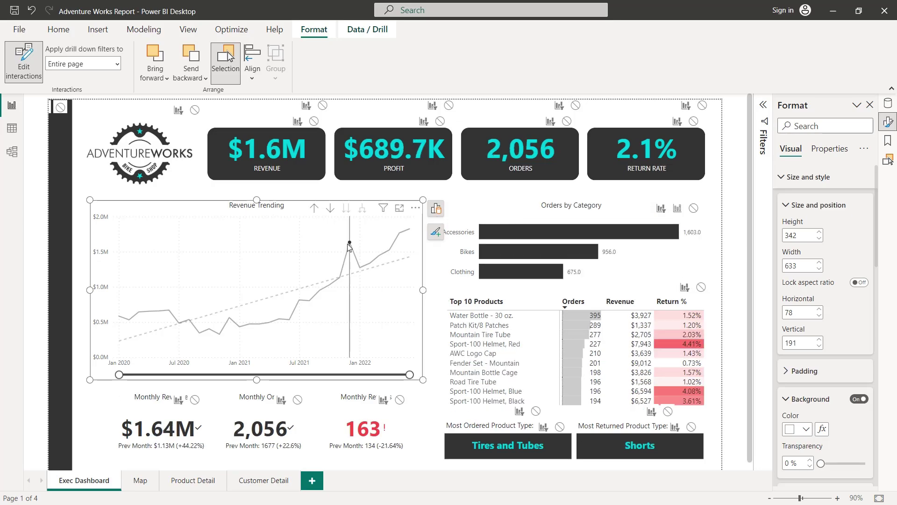
click(338, 279)
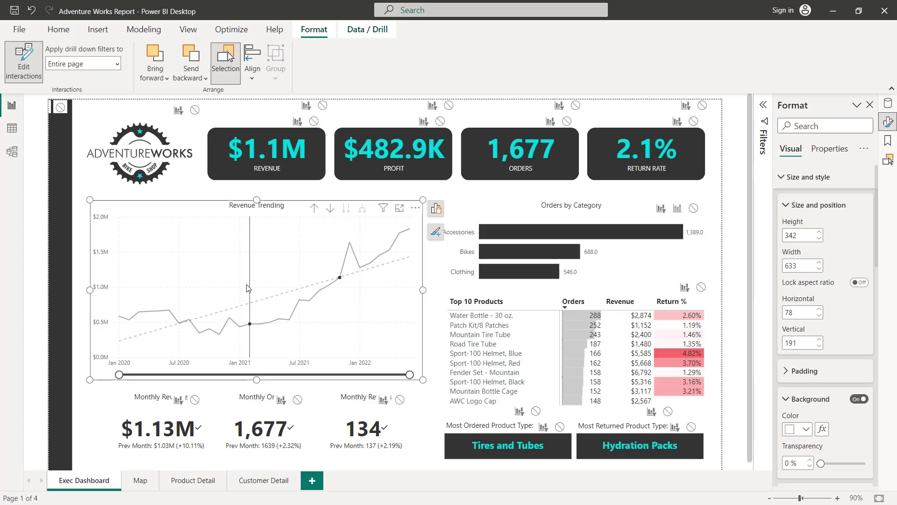
- Set None on the Monthly Revenue, Orders and Returns cards, verifying with two chart months
click(194, 399)
click(299, 401)
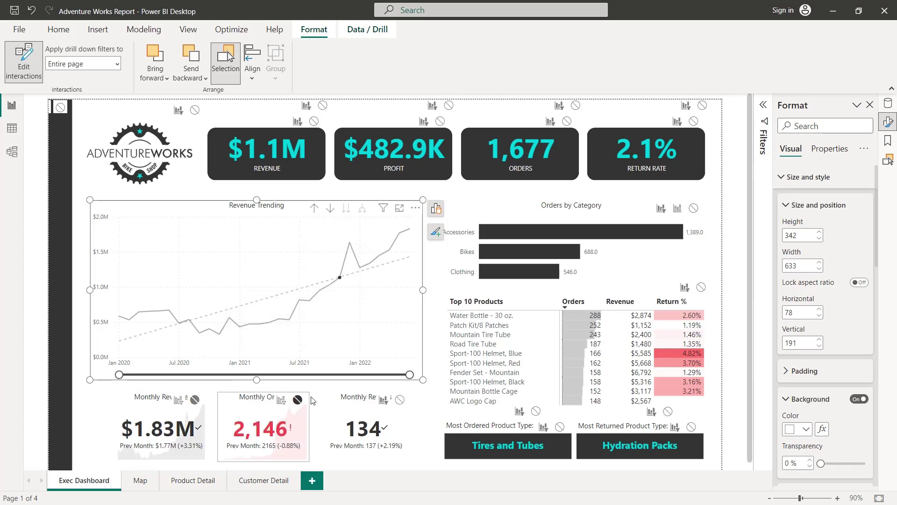
click(400, 400)
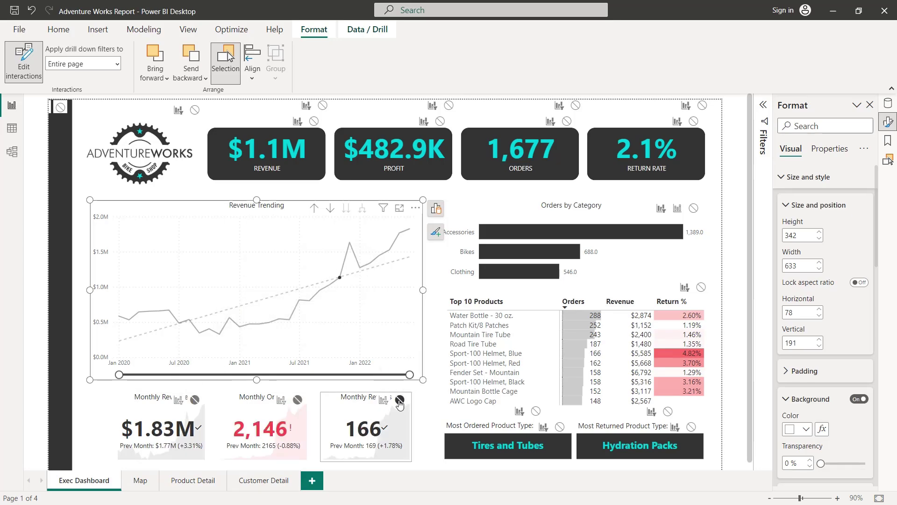
click(349, 243)
click(379, 256)
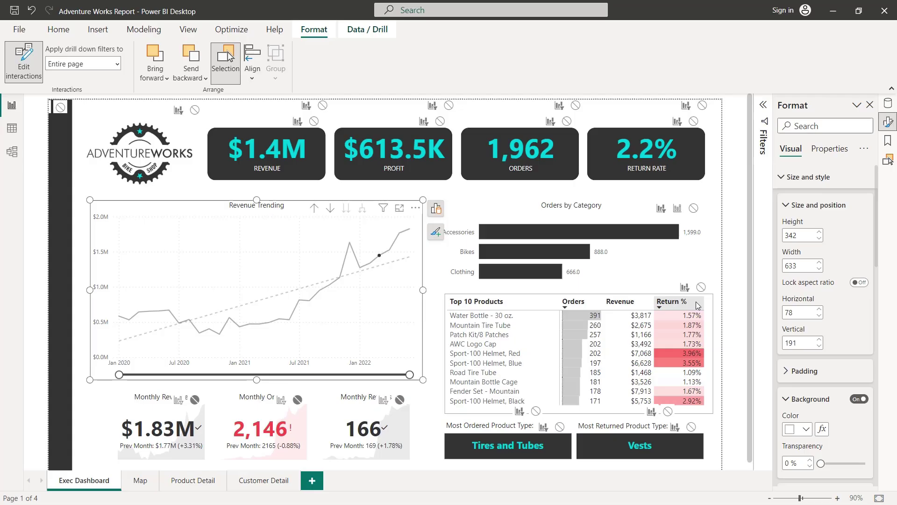
- Select the Top 10 Products matrix and cross-filter by Water Bottle - 30 oz. and Road Tire Tube
click(710, 322)
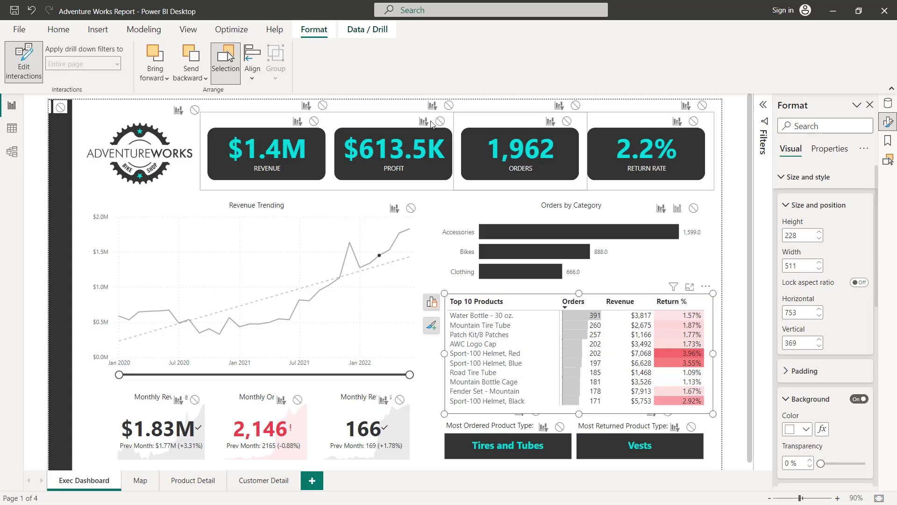
mouse_move(256, 289)
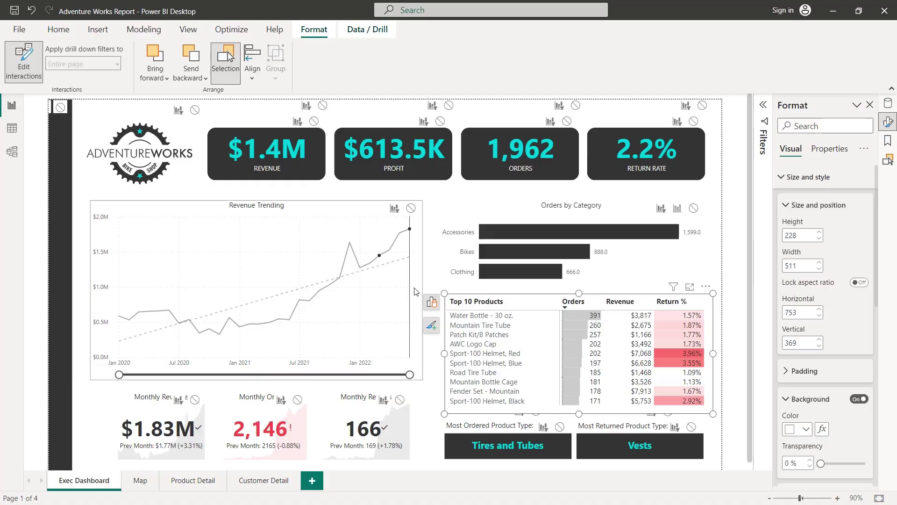
click(418, 284)
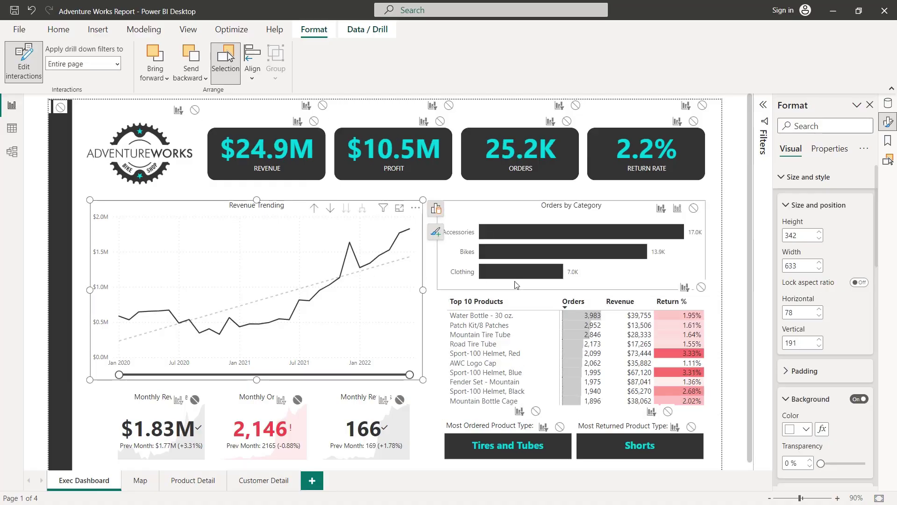
click(709, 308)
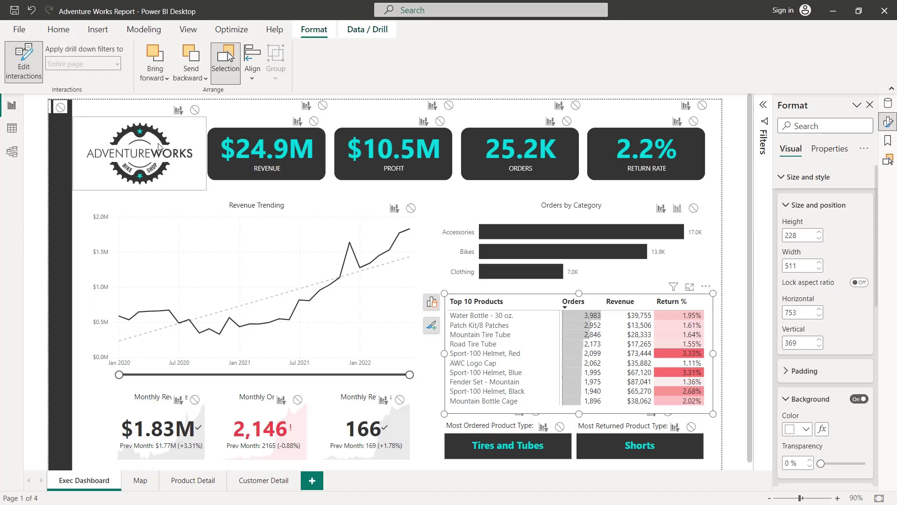
click(481, 316)
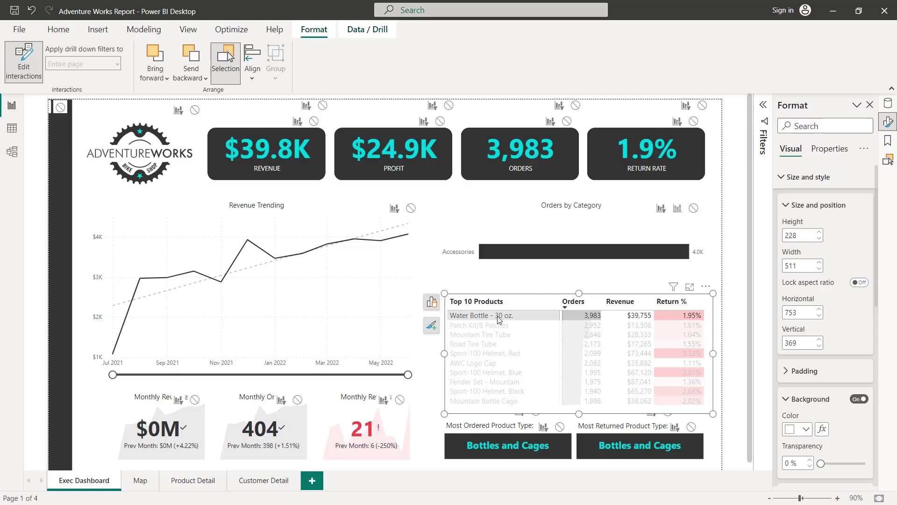
click(487, 343)
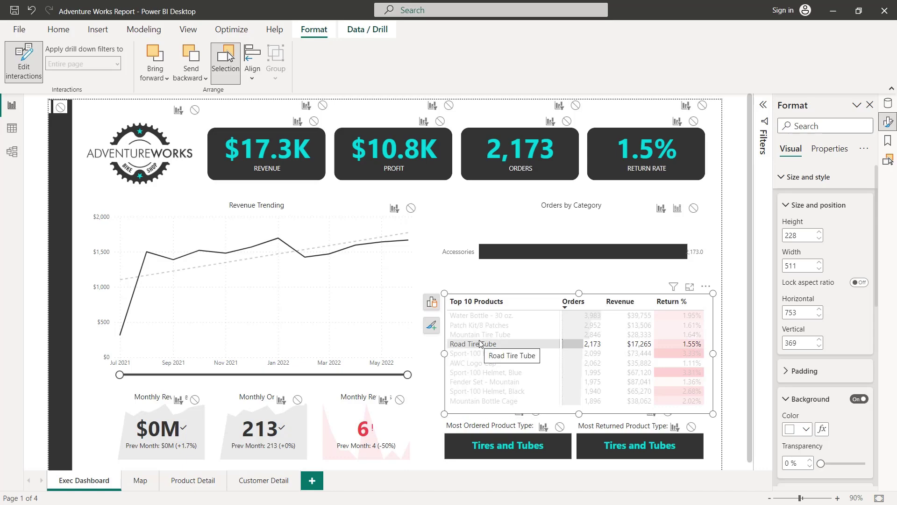
- Set None on the product type cards, test products ending on Patch Kit/8 Patches, then deselect
click(559, 426)
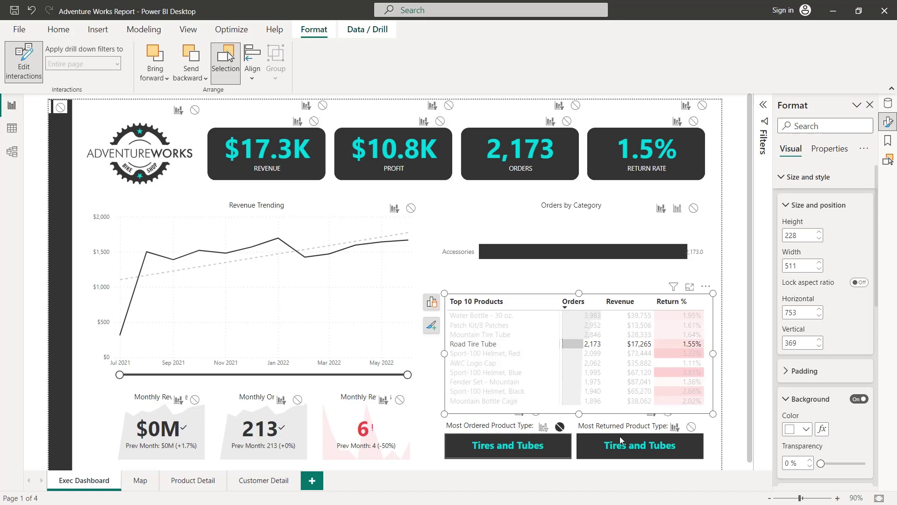
click(691, 426)
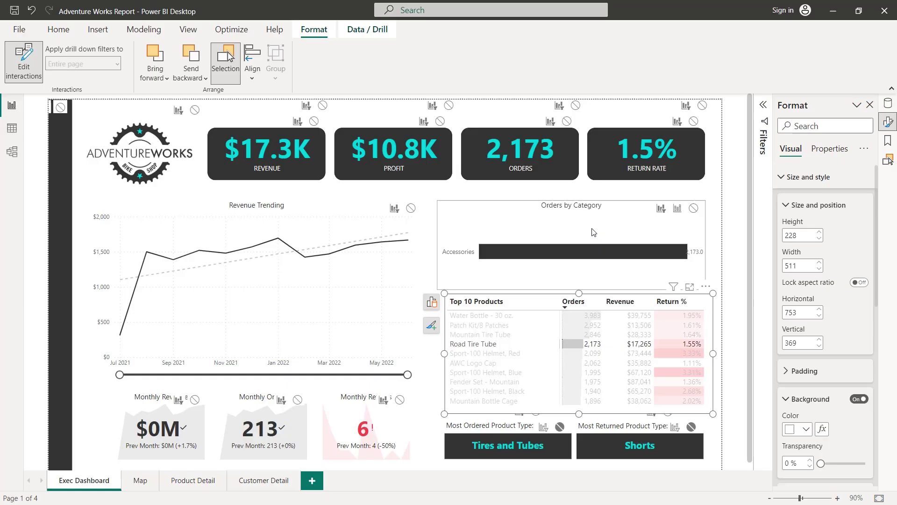
click(453, 319)
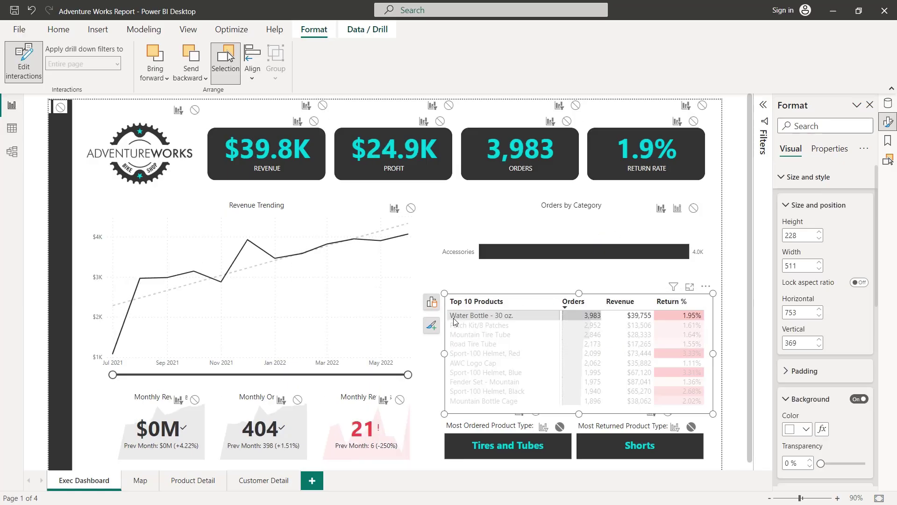
click(474, 374)
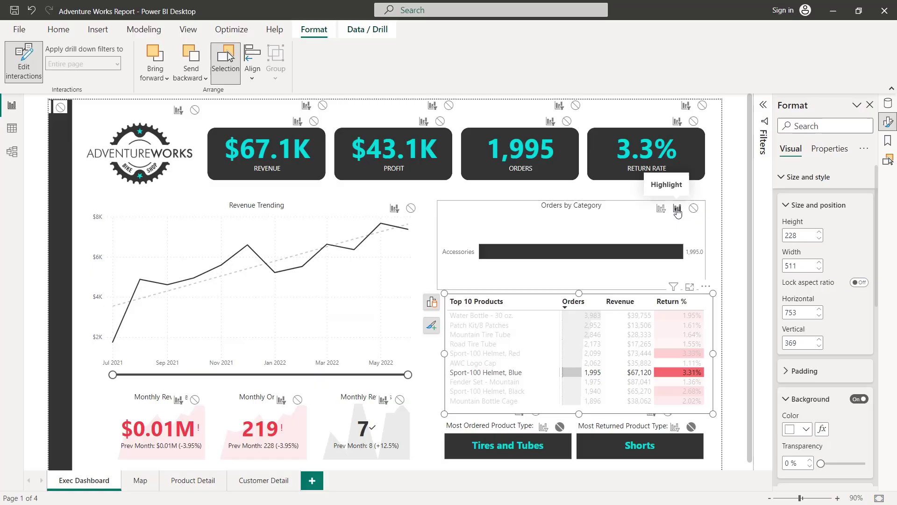
click(494, 353)
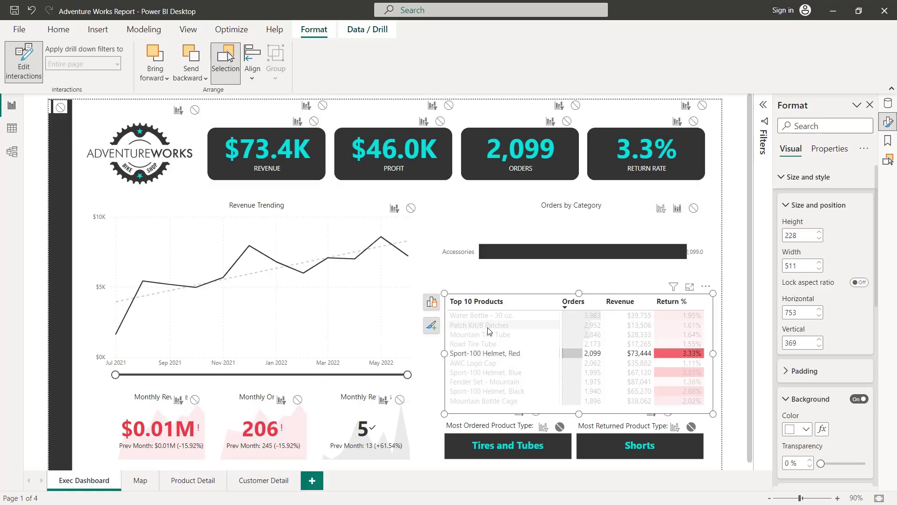
click(488, 327)
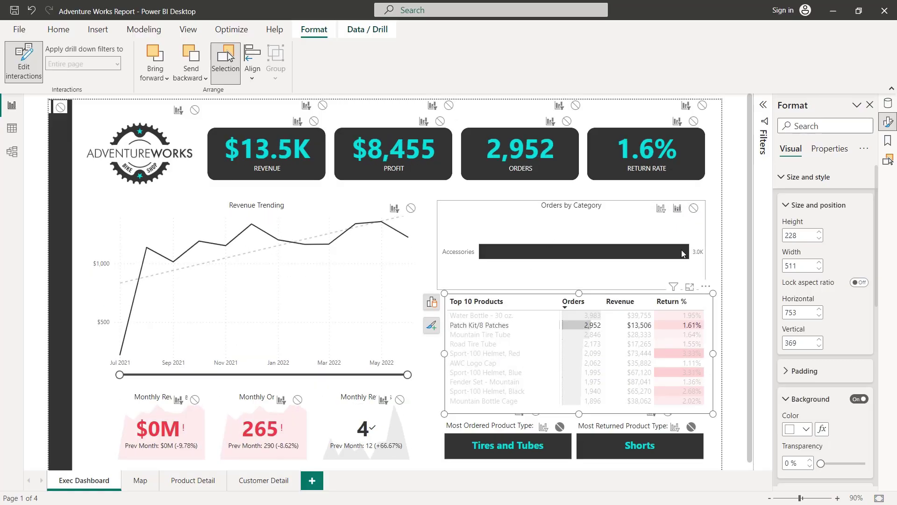
click(714, 264)
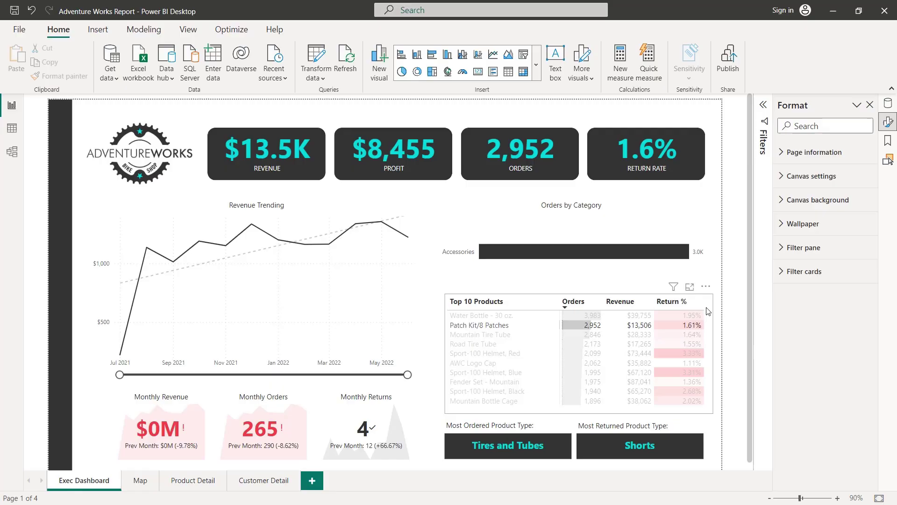
mouse_move(665, 207)
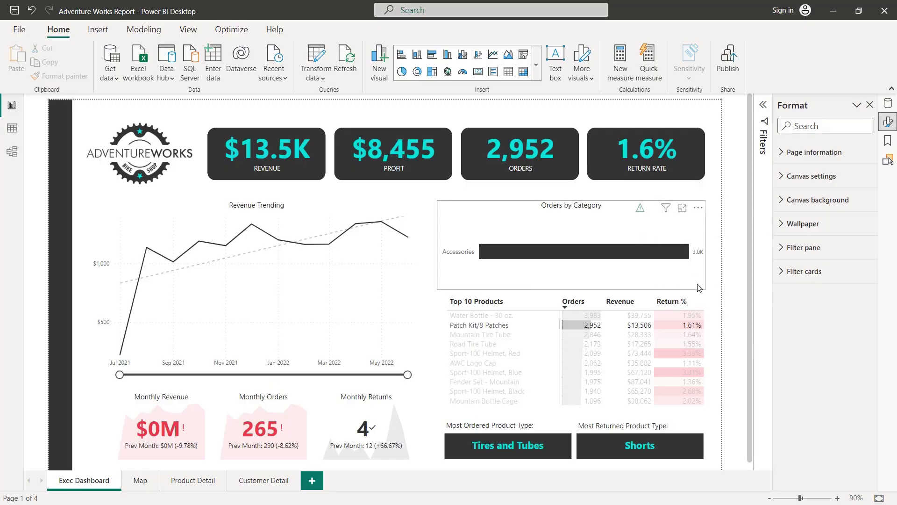
mouse_move(574, 351)
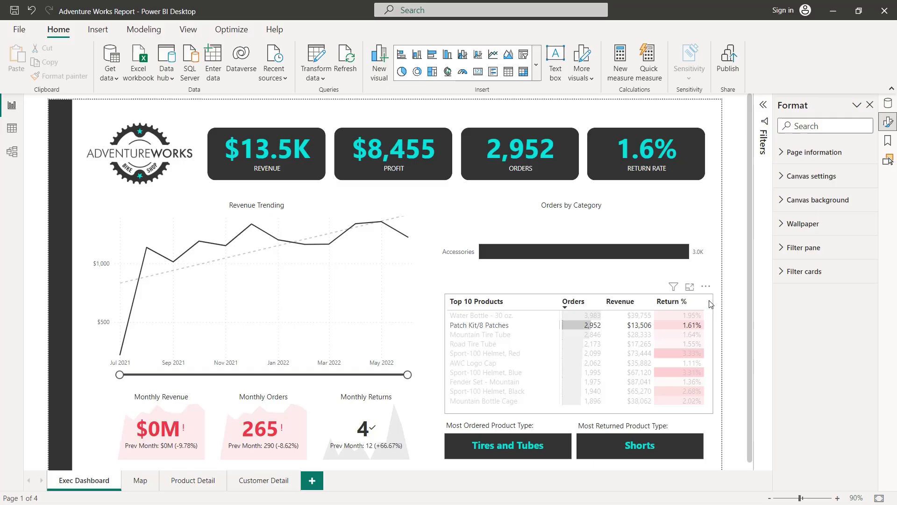
- Remove the matrix's top 10 by Total Orders filter and collapse the Filters pane
click(710, 302)
click(763, 110)
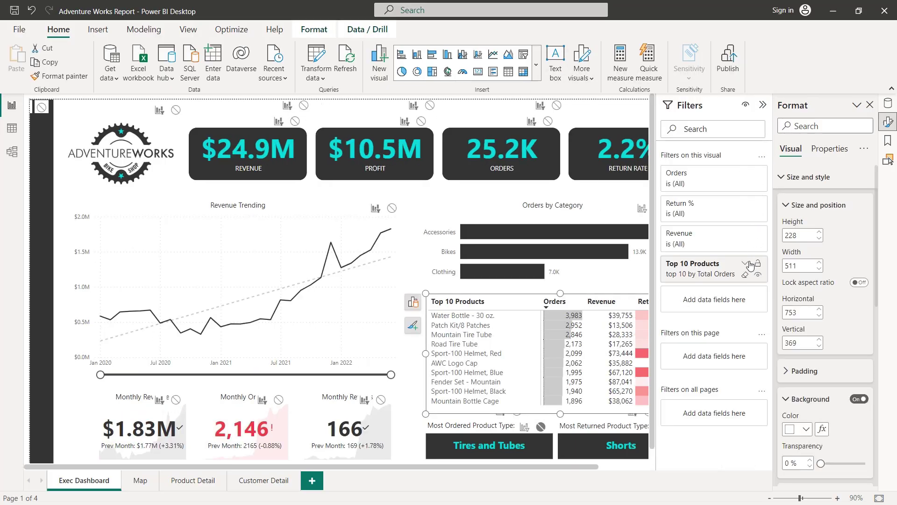
click(745, 273)
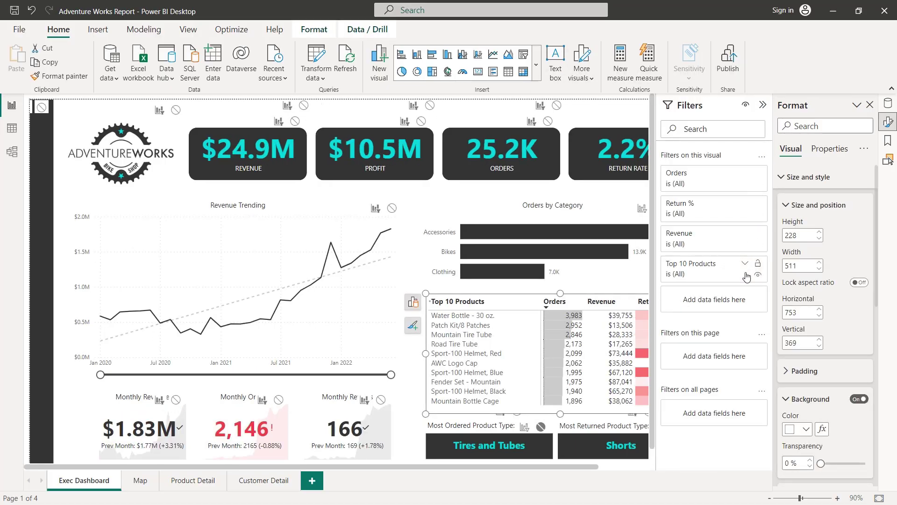
click(762, 105)
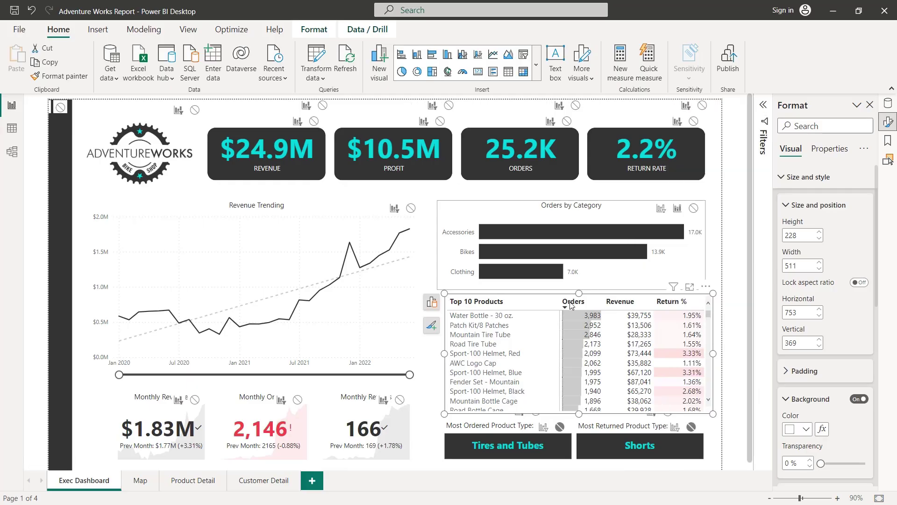
- Cross-filter by Water Bottle - 30 oz., Patch Kit/8 Patches, then Road Tire Tube
click(515, 319)
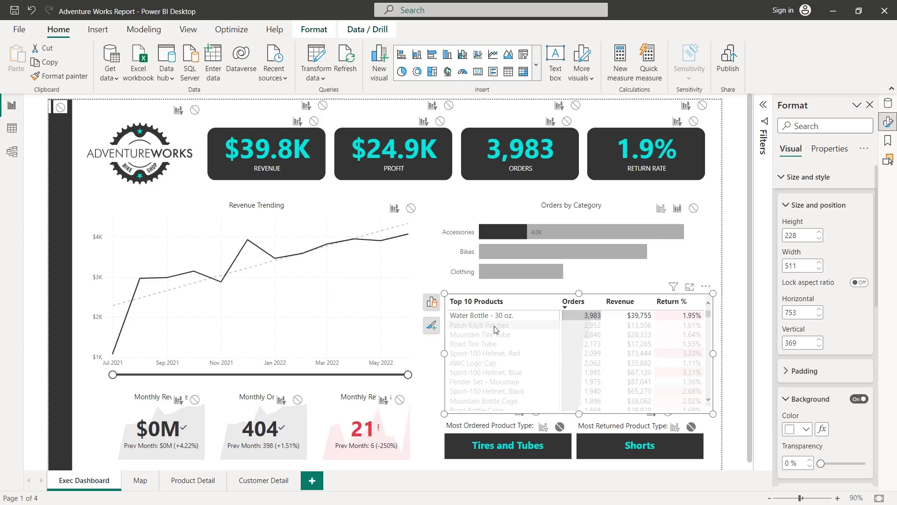
click(495, 325)
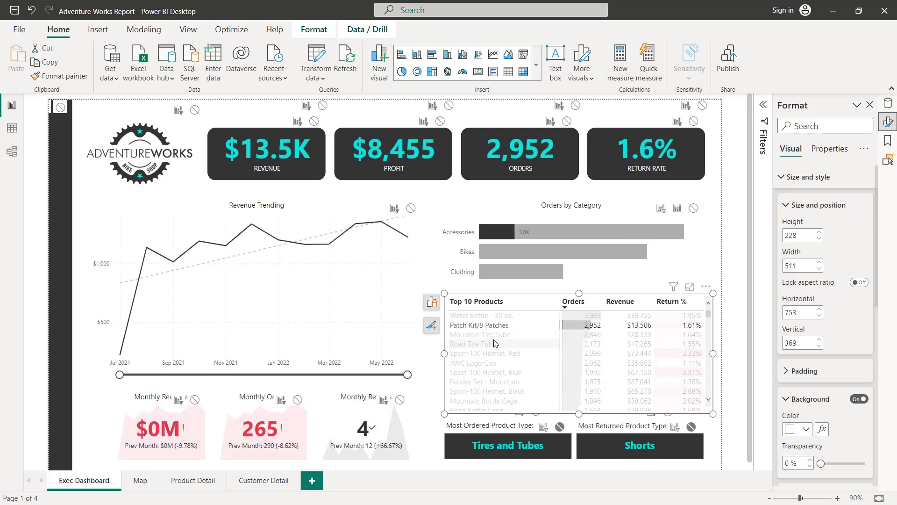
click(494, 343)
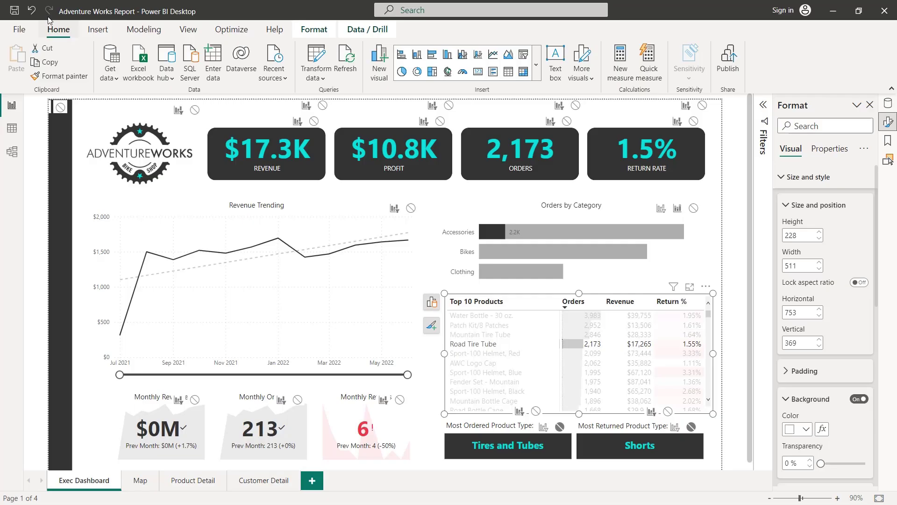
- Undo twice to restore the top-10 filter, collapse Filters, and set Orders by Category to None
click(33, 11)
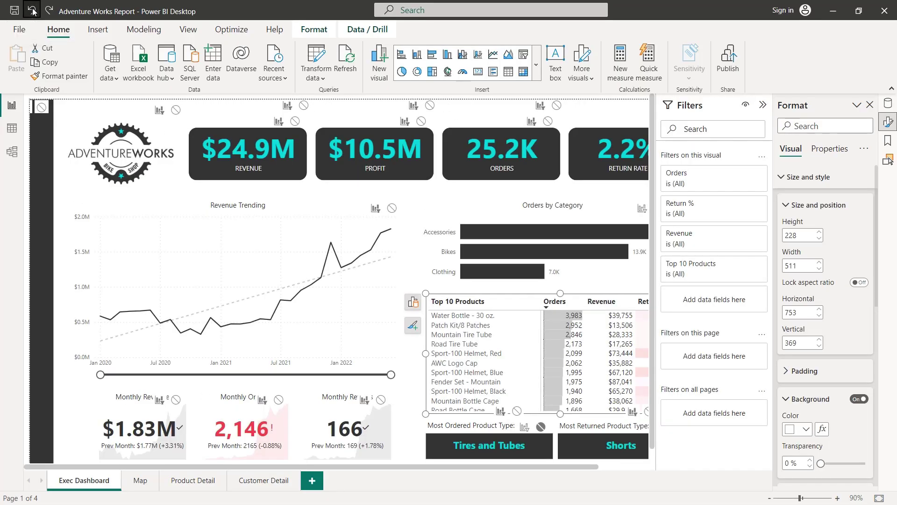
click(32, 11)
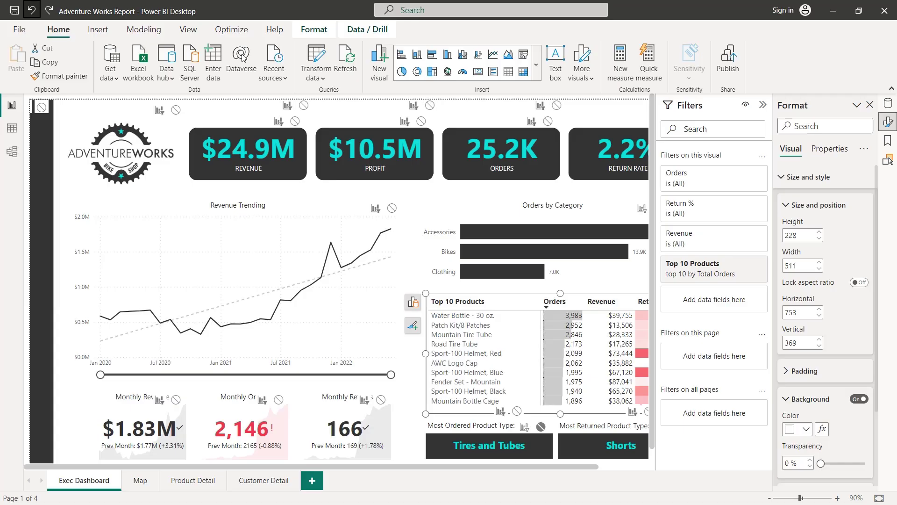
click(763, 106)
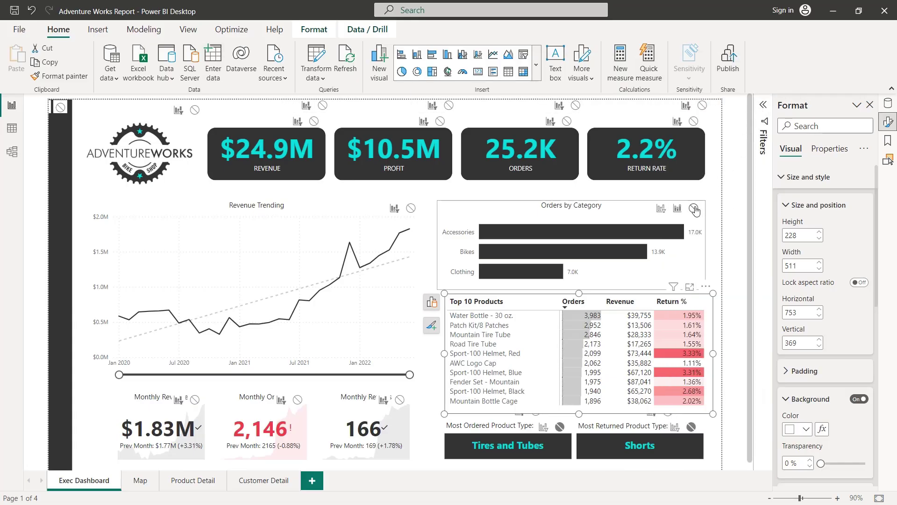
click(694, 210)
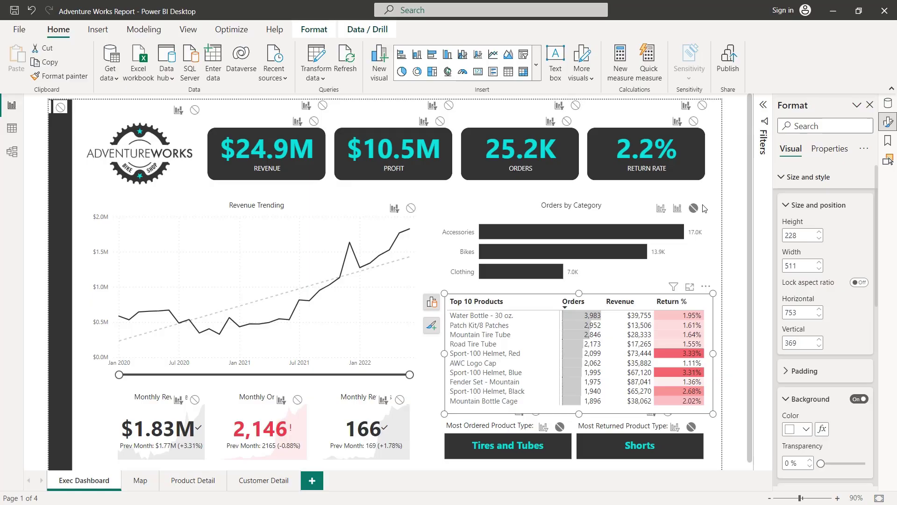
- Turn off Edit interactions from the Format tab and deselect the Top 10 Products matrix
click(314, 29)
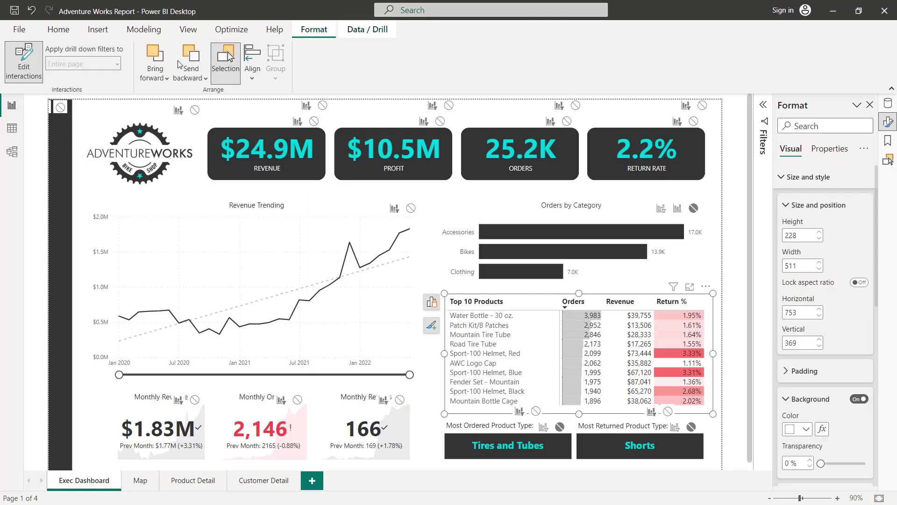
click(26, 65)
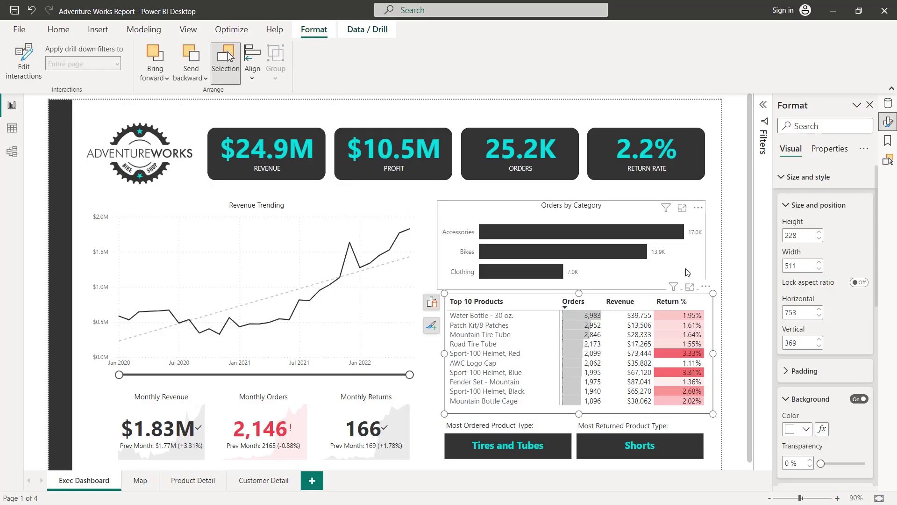
click(719, 283)
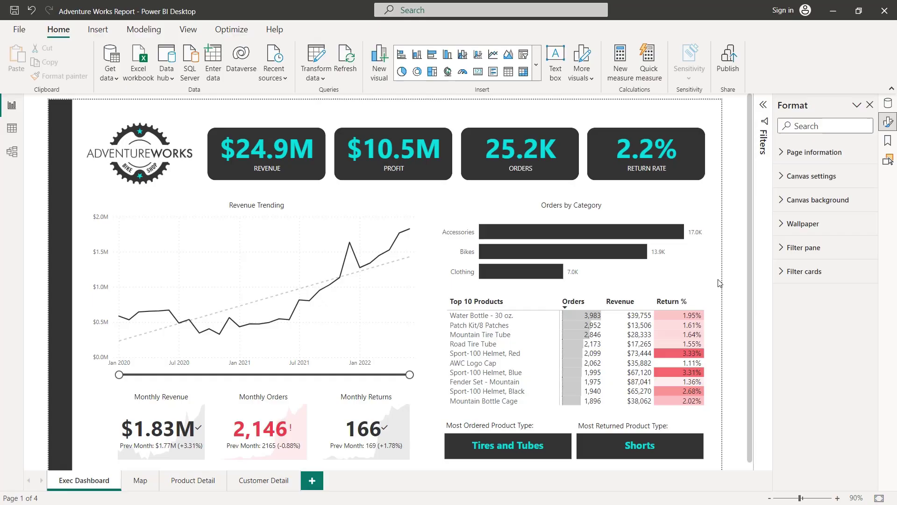